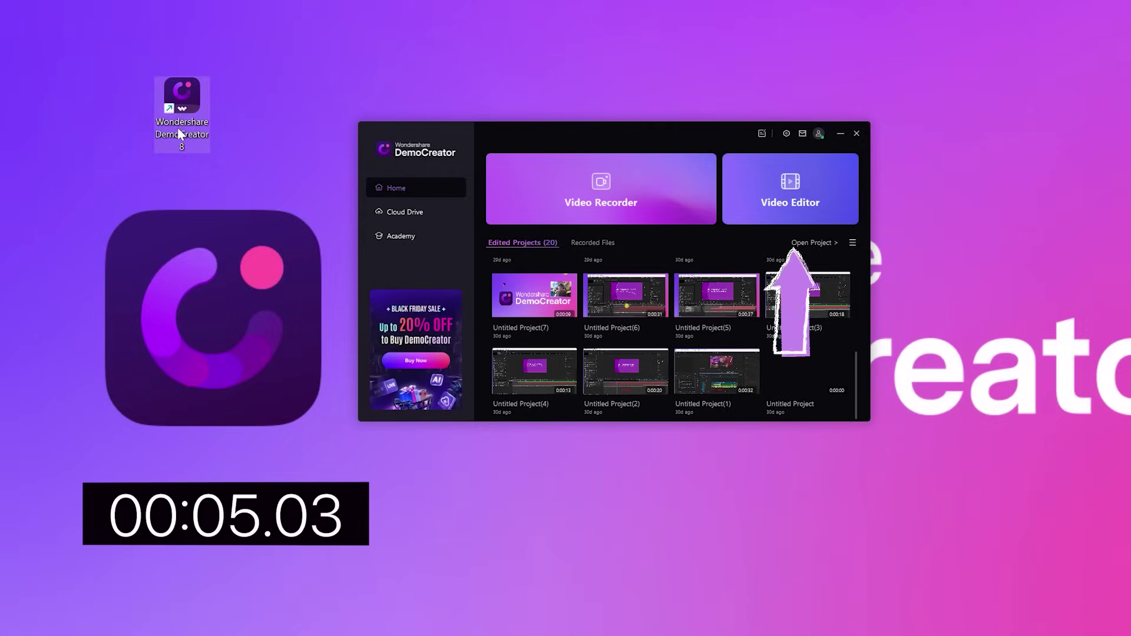
- Start a new project from DemoCreator's Video Editor card
left_click(800, 202)
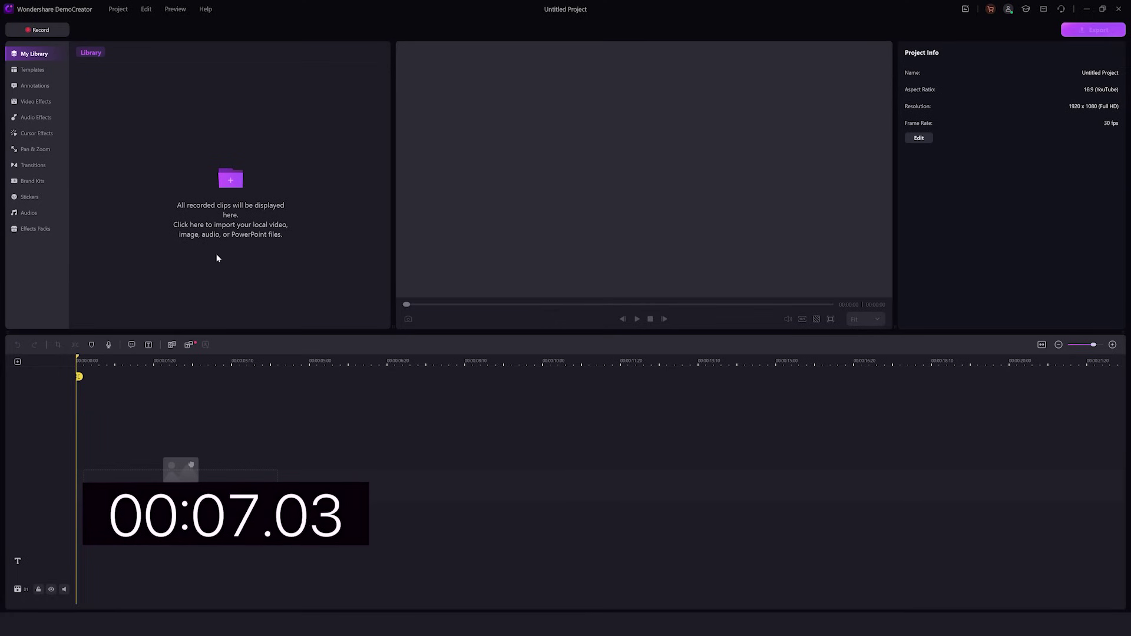
- Import the second recorded MP4 from the EXPORT folder into the library and onto the timeline
mouse_move(537, 626)
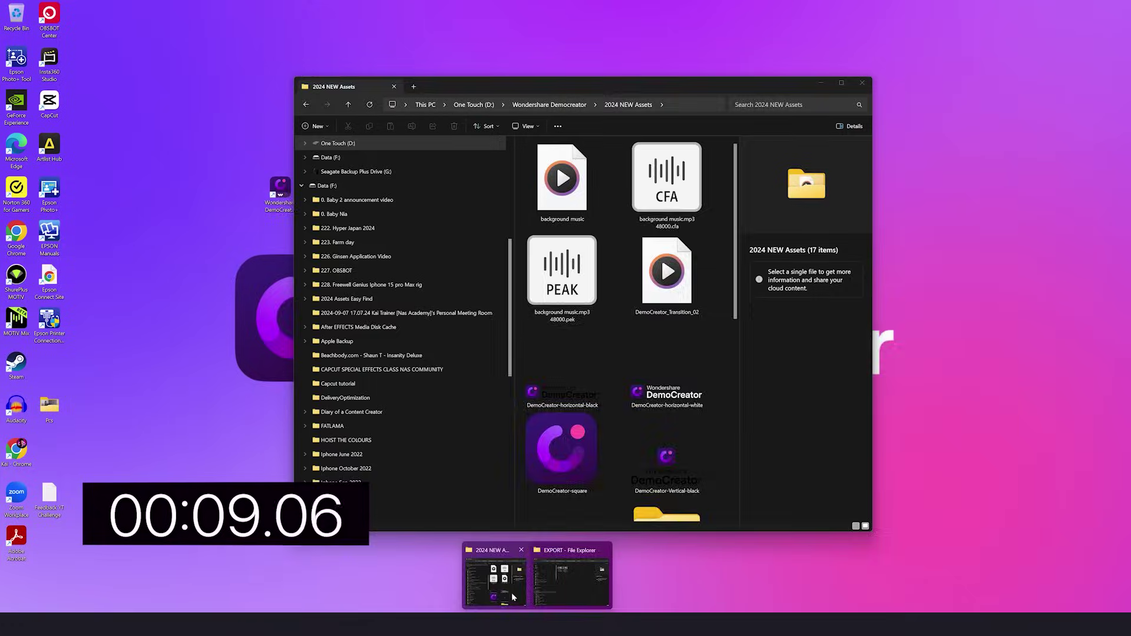
left_click(575, 581)
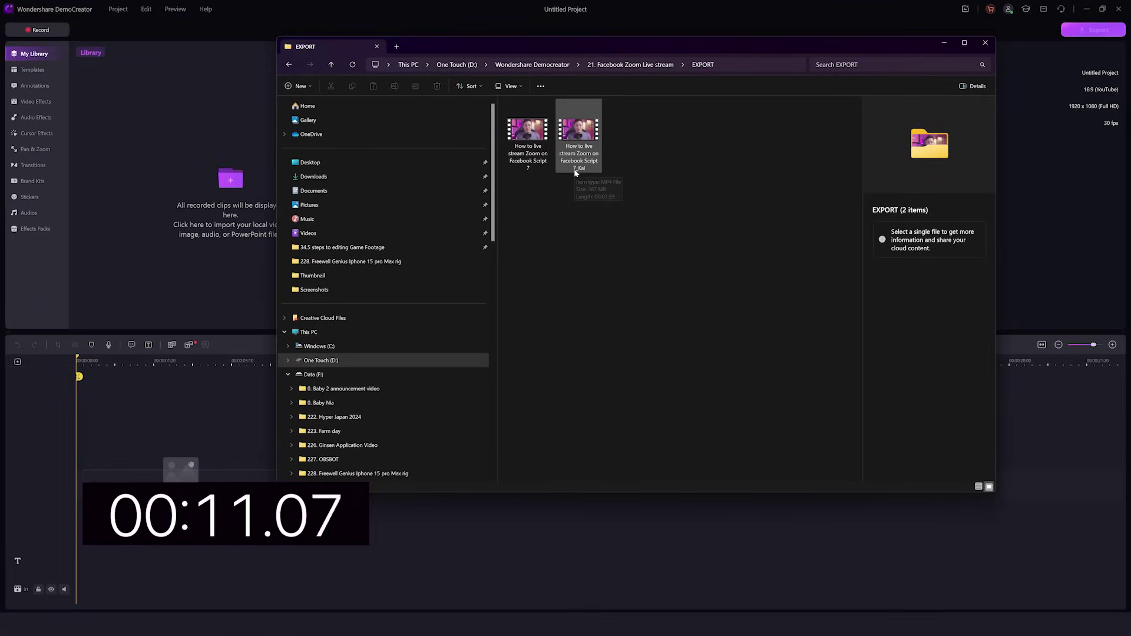
left_click_drag(581, 162, 147, 181)
left_click_drag(108, 107, 130, 586)
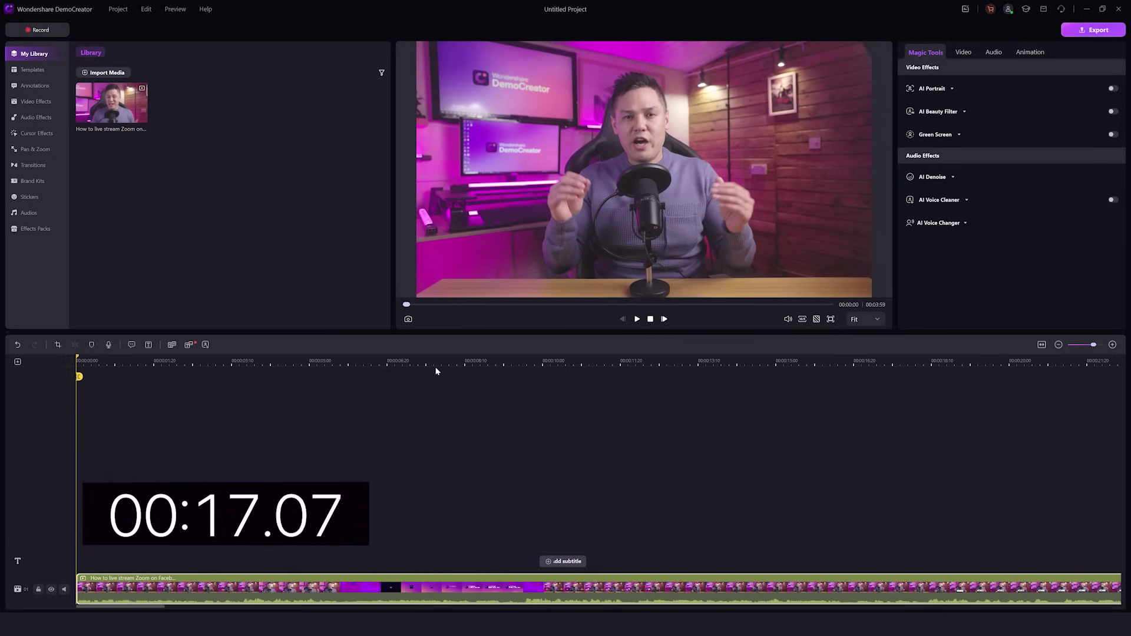
- Open the Export settings and launch the thumbnail editor on the presenter-at-microphone frame
left_click(473, 373)
scroll(424, 365, "down", 1)
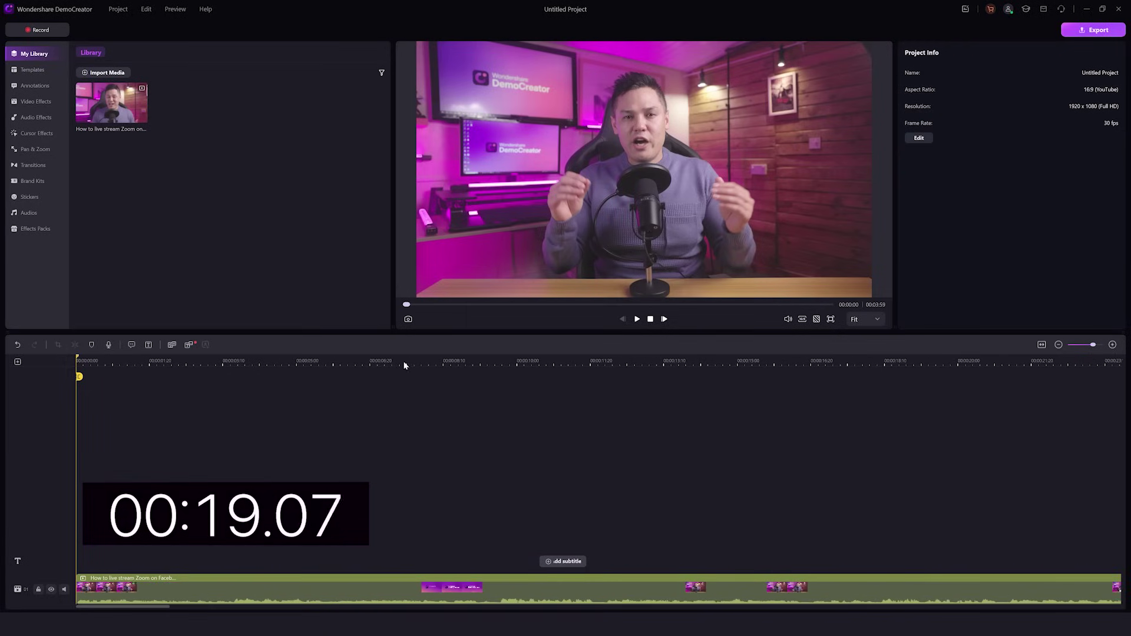
left_click(1105, 32)
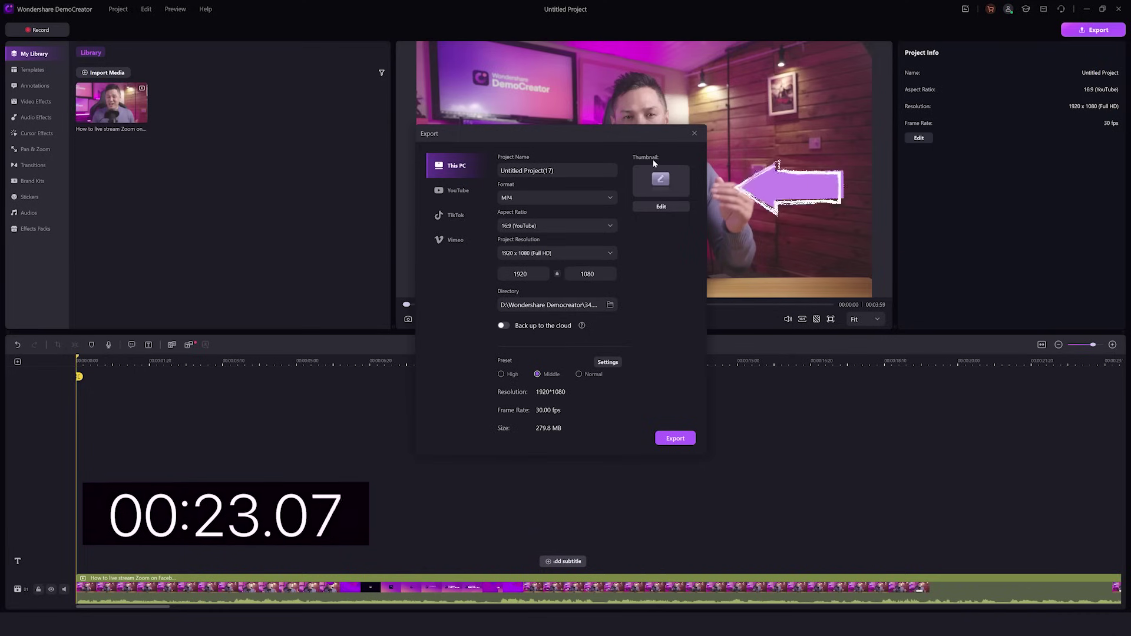
left_click(670, 208)
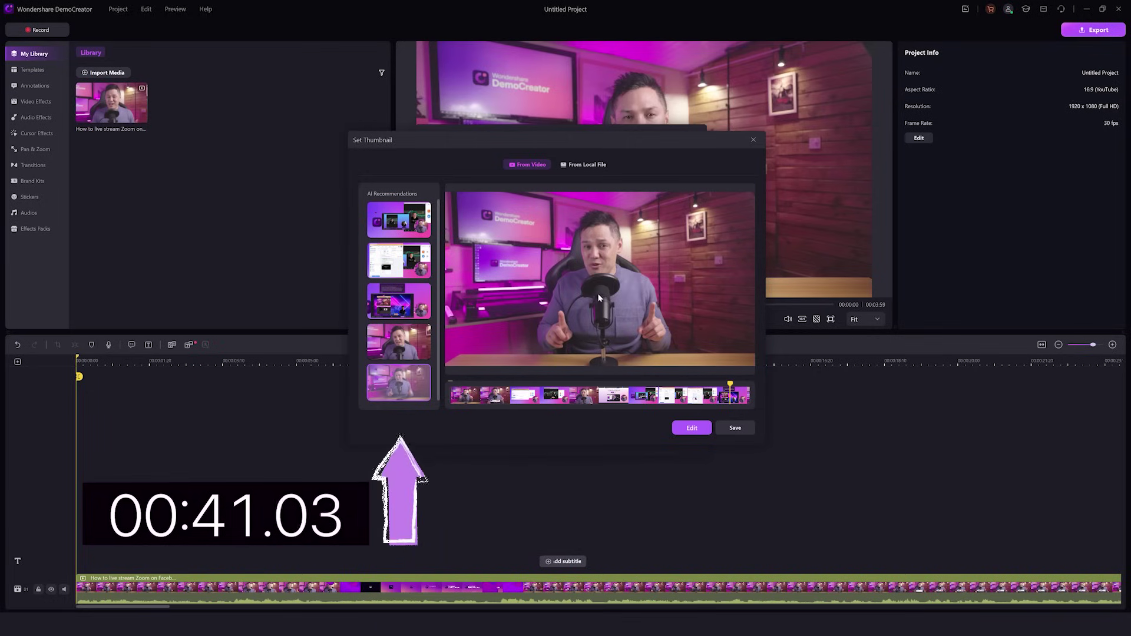
left_click(700, 428)
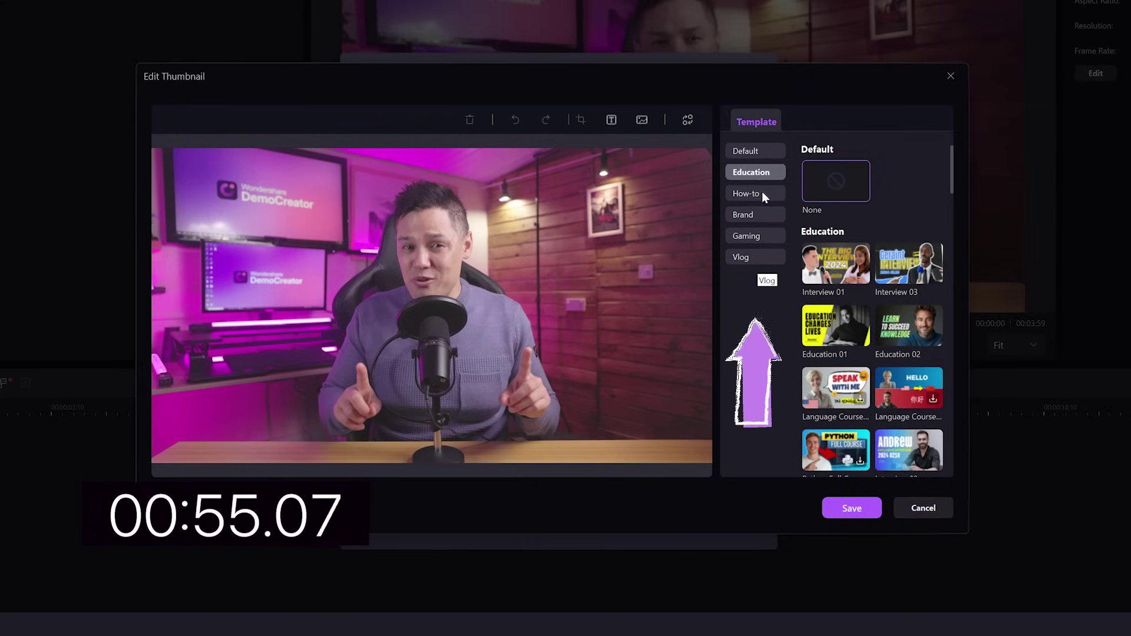
- Apply the Education Interview 03 template, shift the presenter cut-out right, then choose Interview 05
scroll(859, 324, "down", 2)
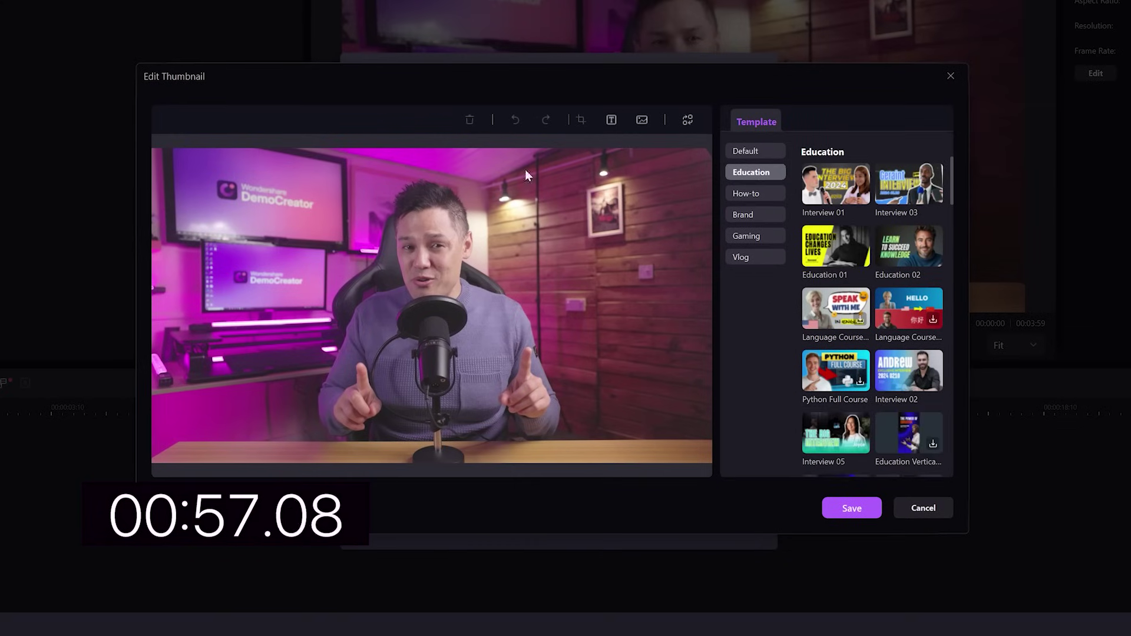
left_click(904, 196)
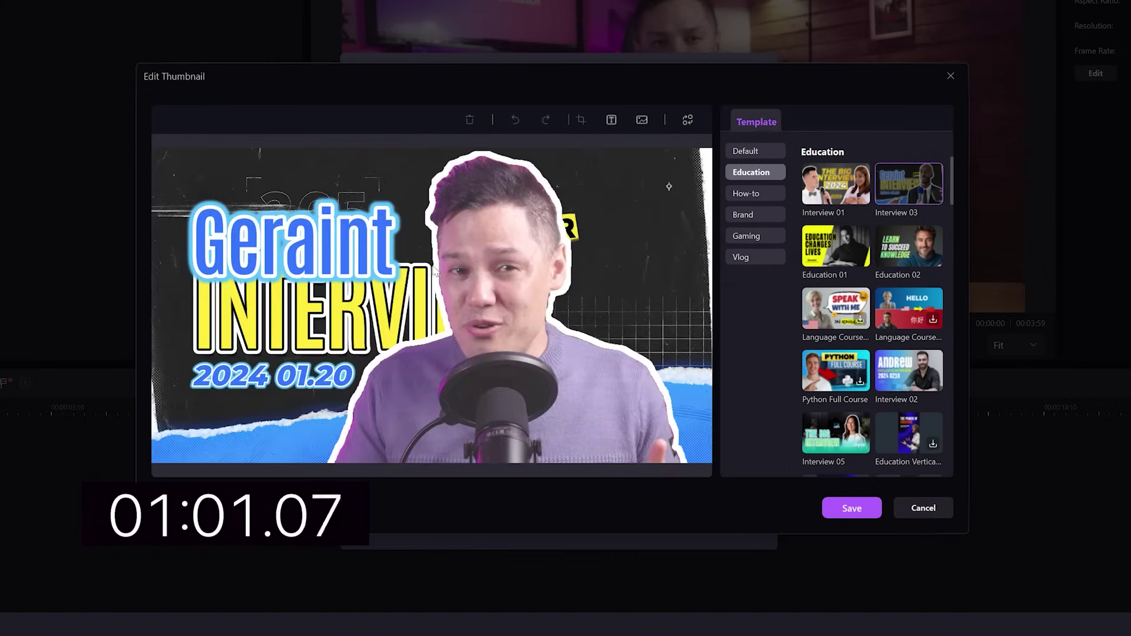
left_click(552, 327)
left_click_drag(552, 327, 418, 297)
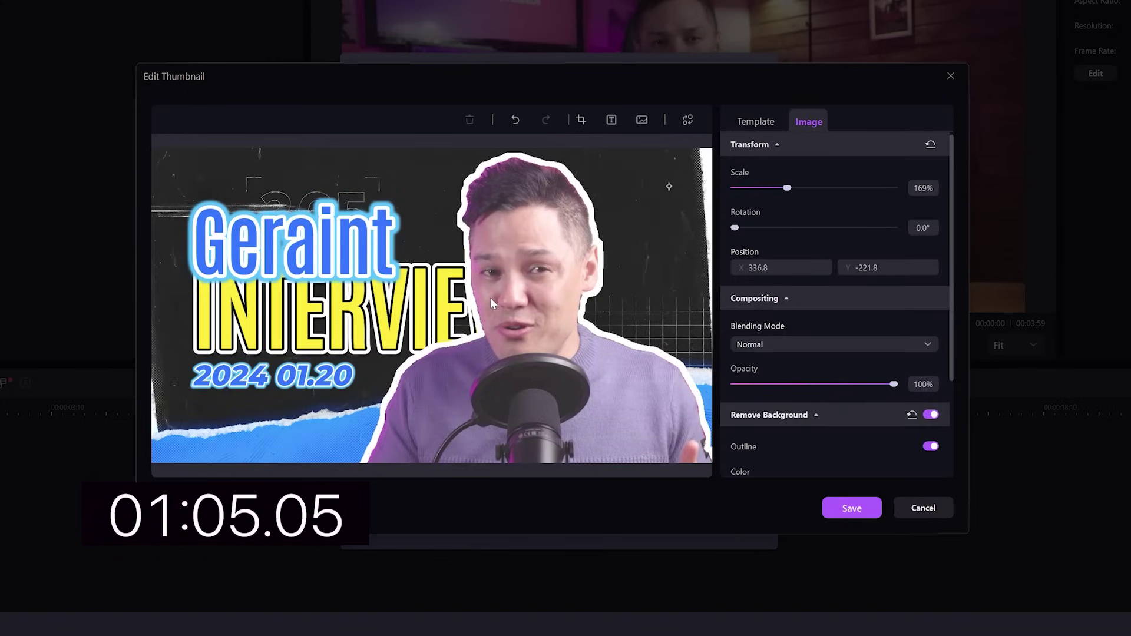
left_click(774, 123)
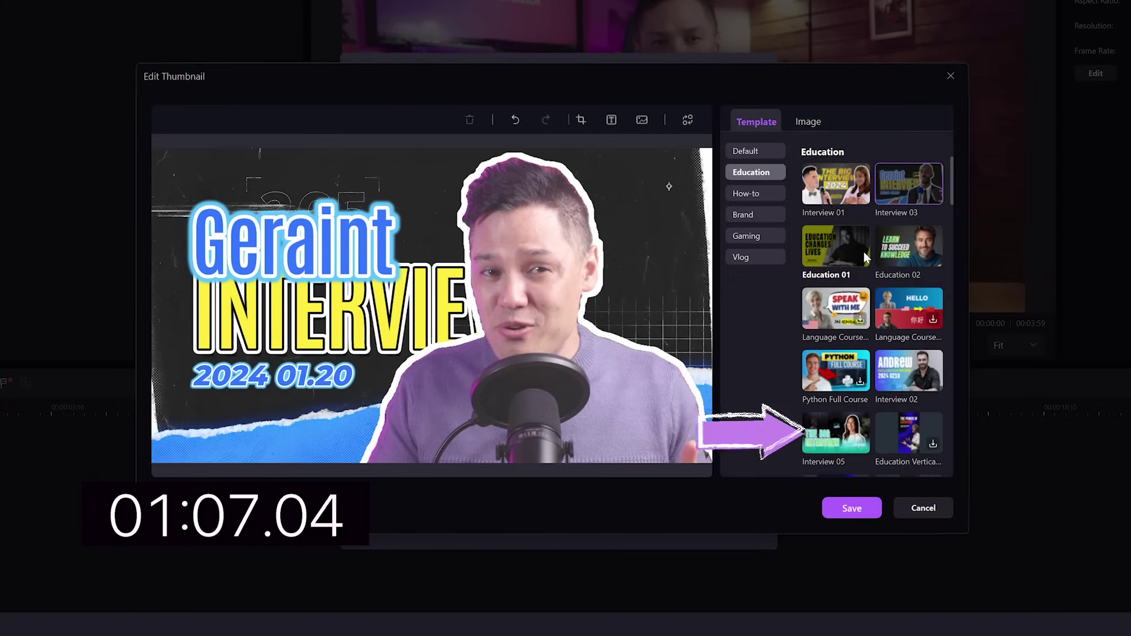
left_click(838, 436)
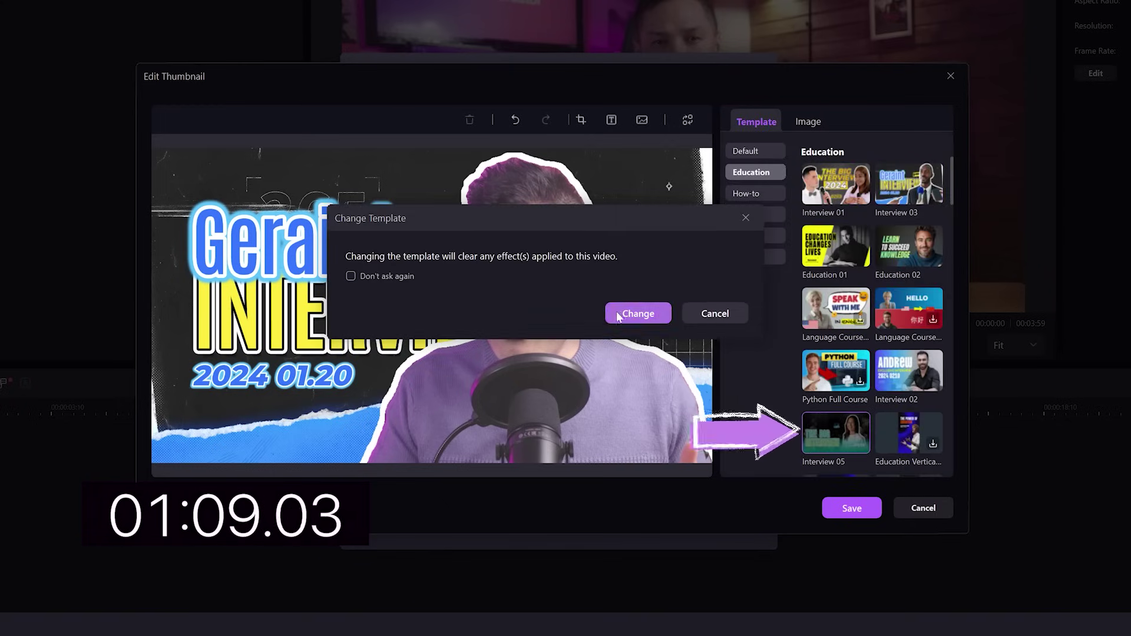
- Confirm the Interview 05 switch and retype the title as 'HOW TO LIVESTREAM ON FACEBOOK'
left_click(639, 313)
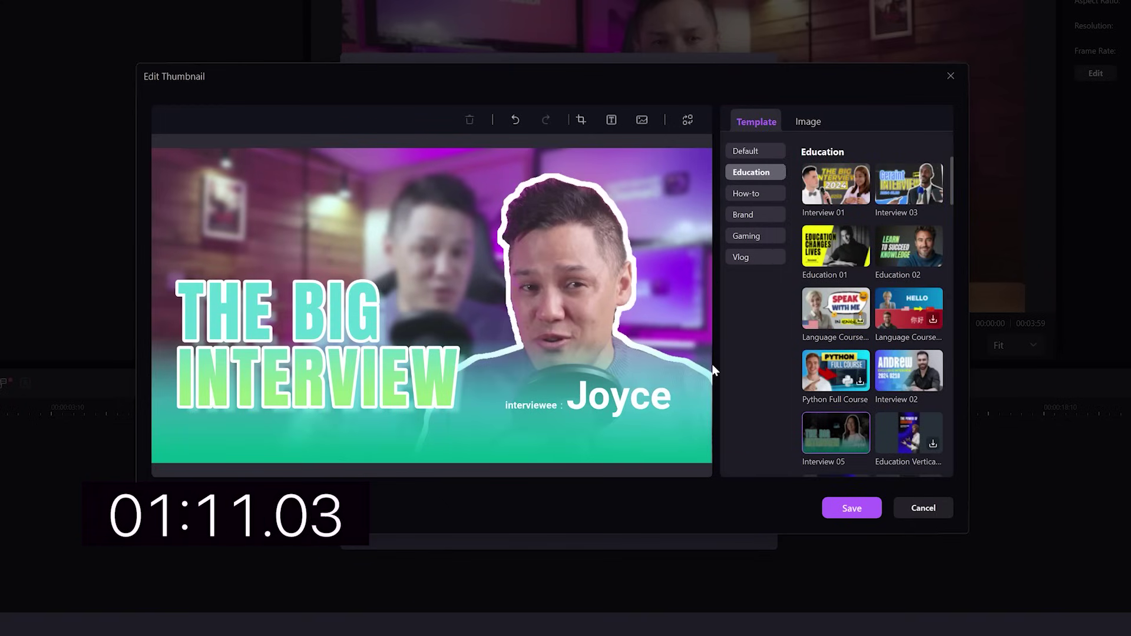
left_click_drag(296, 381, 294, 291)
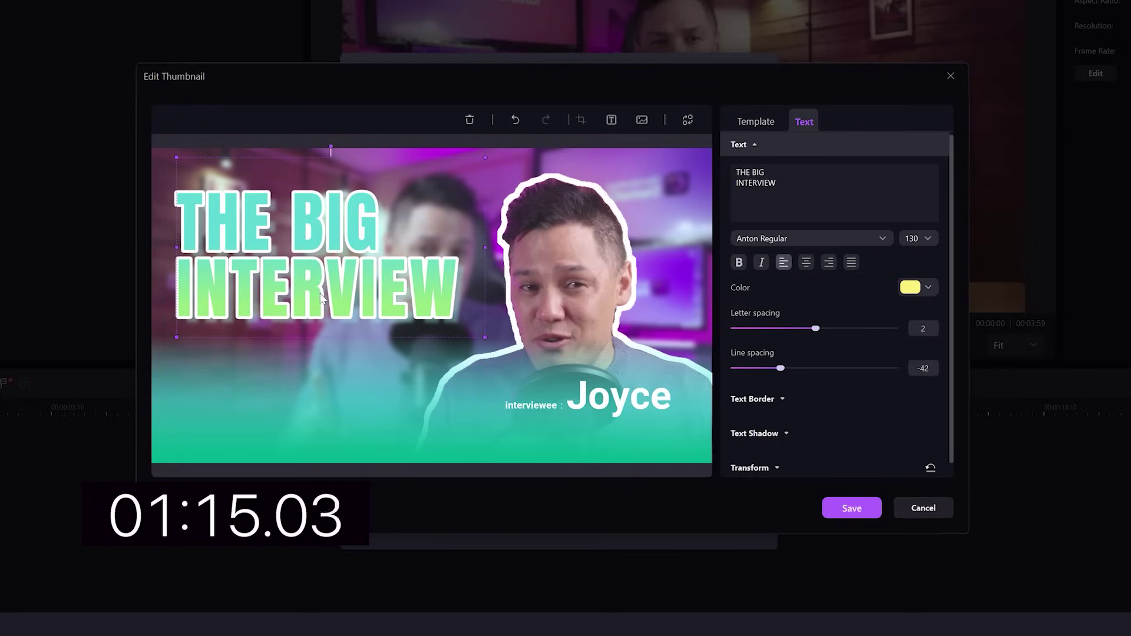
double_click(296, 262)
key("BackSpace")
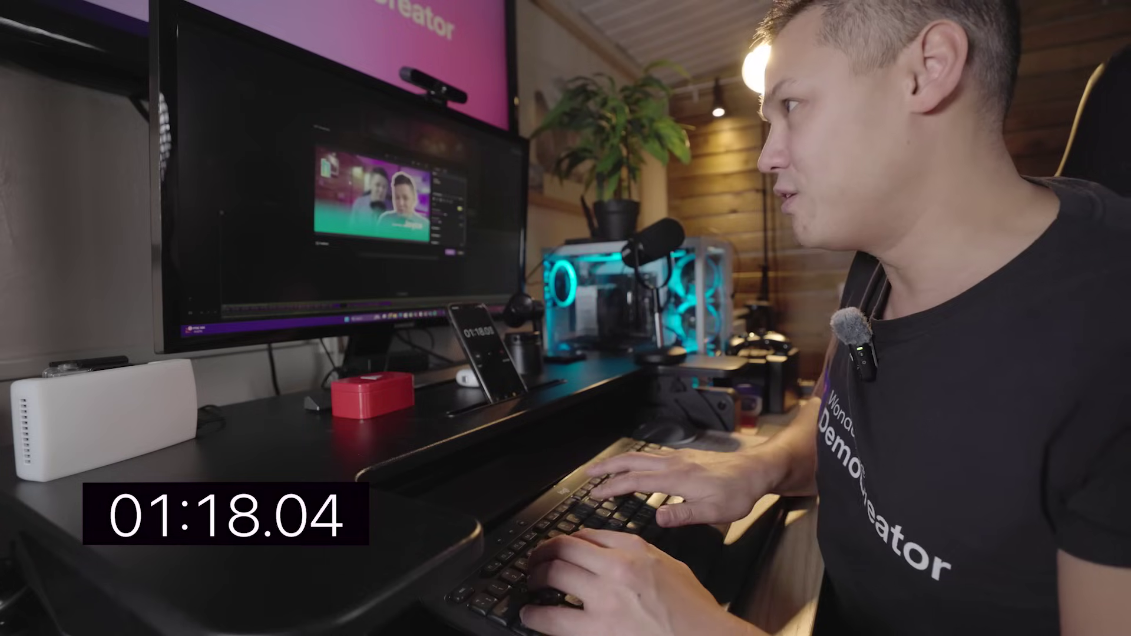
type("HOW TO")
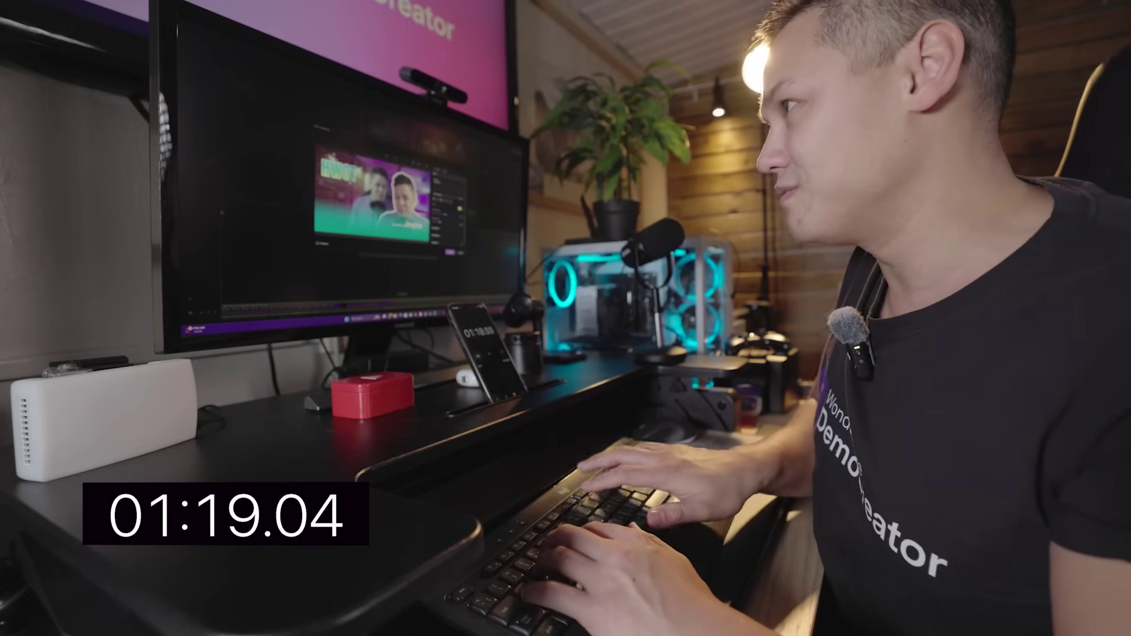
type(" LIVESTREAM")
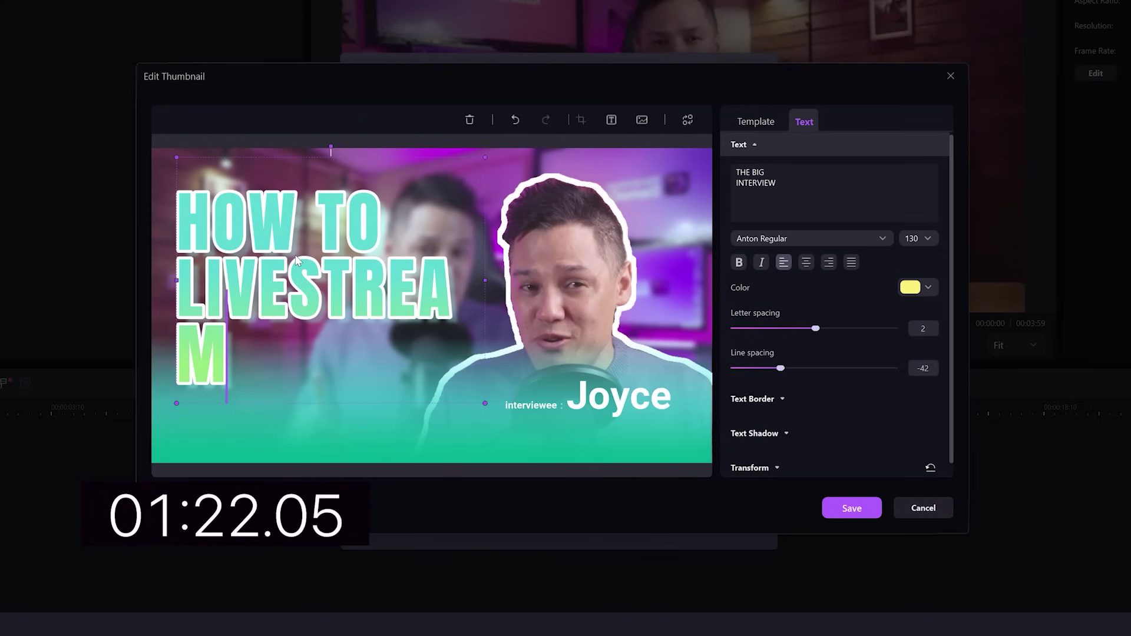
type("ON")
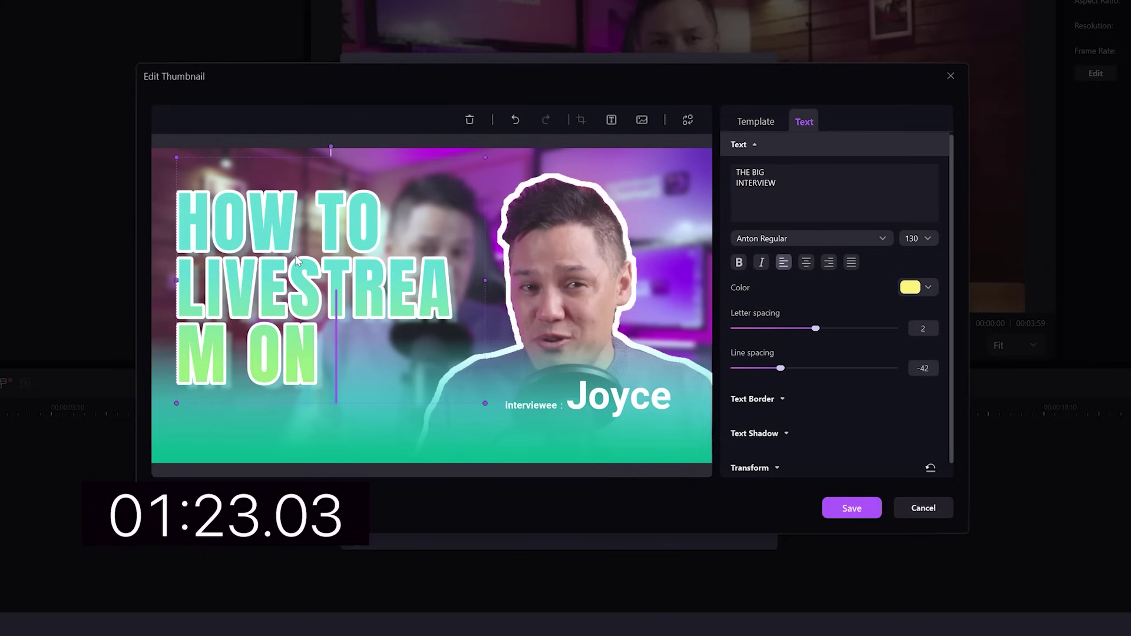
type(" FACEBOOK")
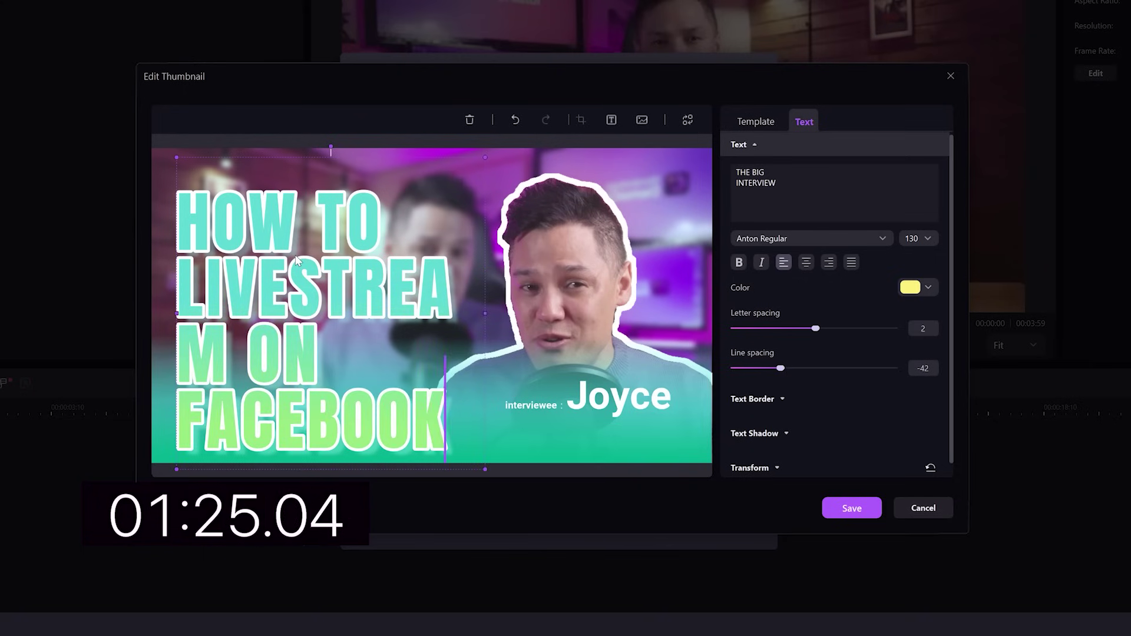
left_click(919, 236)
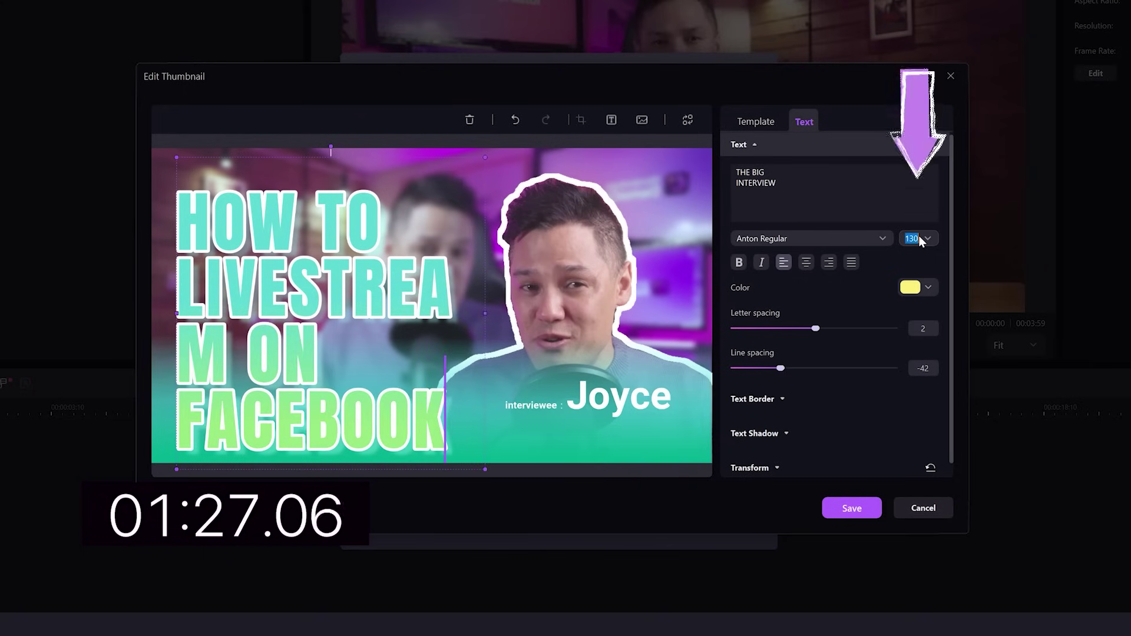
- Set the title's font size to 100 and move it higher
type("100")
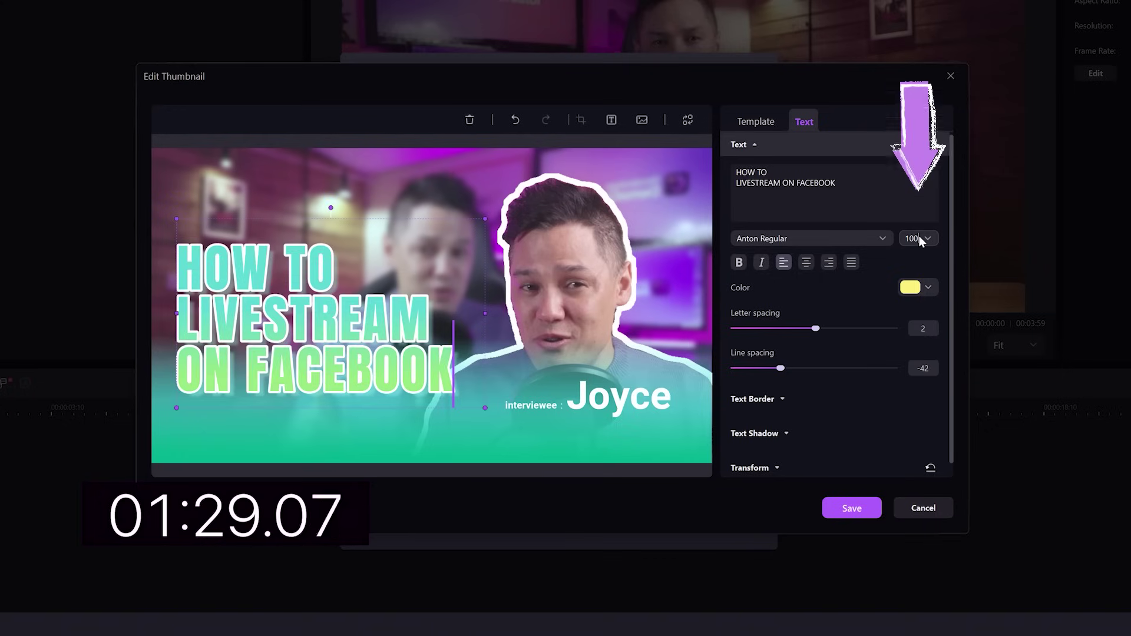
left_click(296, 423)
left_click_drag(305, 362, 307, 307)
- Replace the interviewee caption with the host's name and move it lower-left
left_click(546, 403)
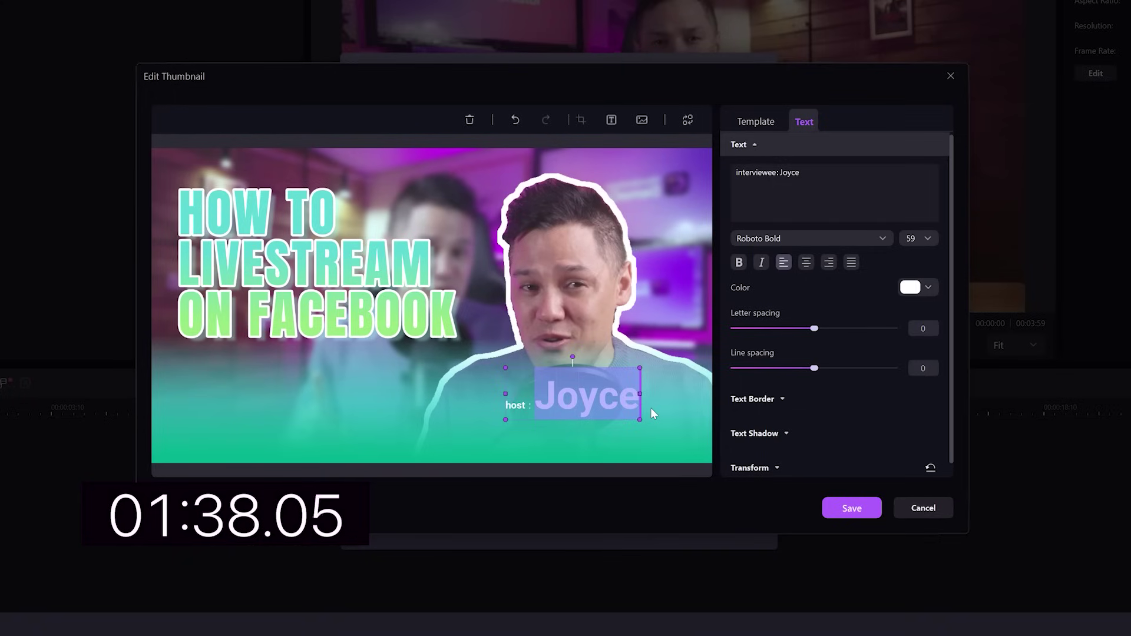
type("Kai Song")
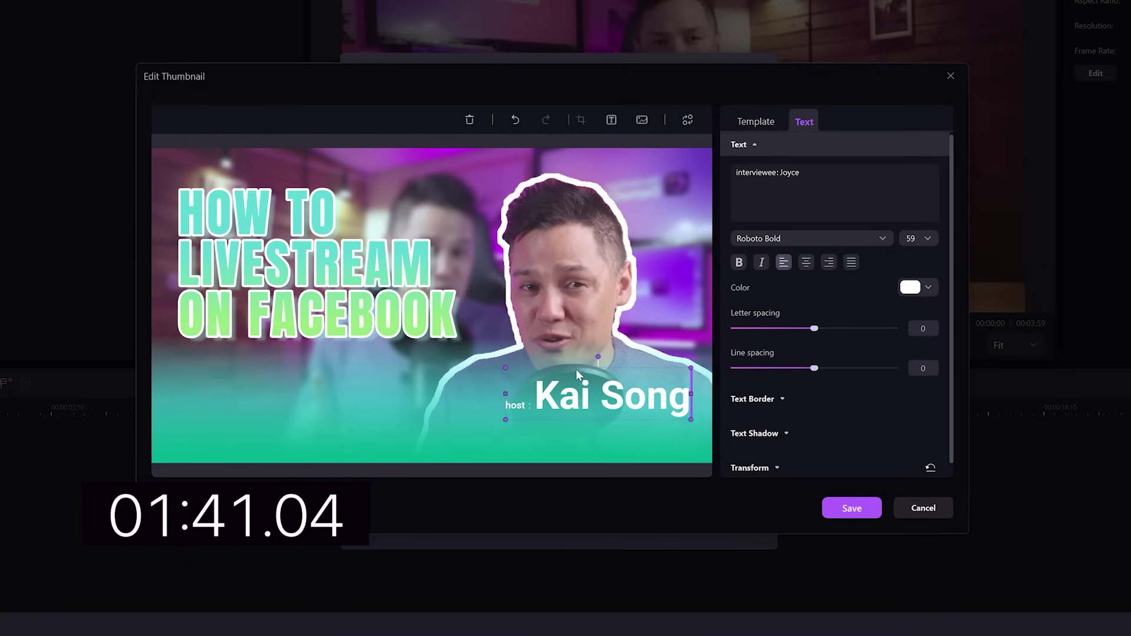
left_click(589, 385)
left_click_drag(589, 386, 568, 397)
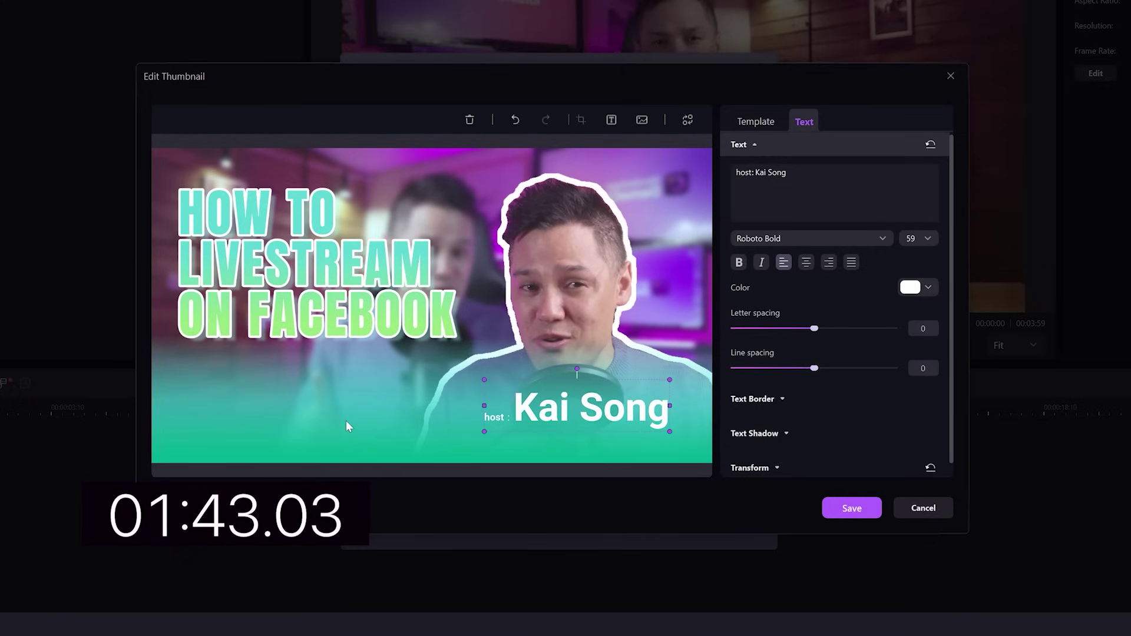
left_click(577, 312)
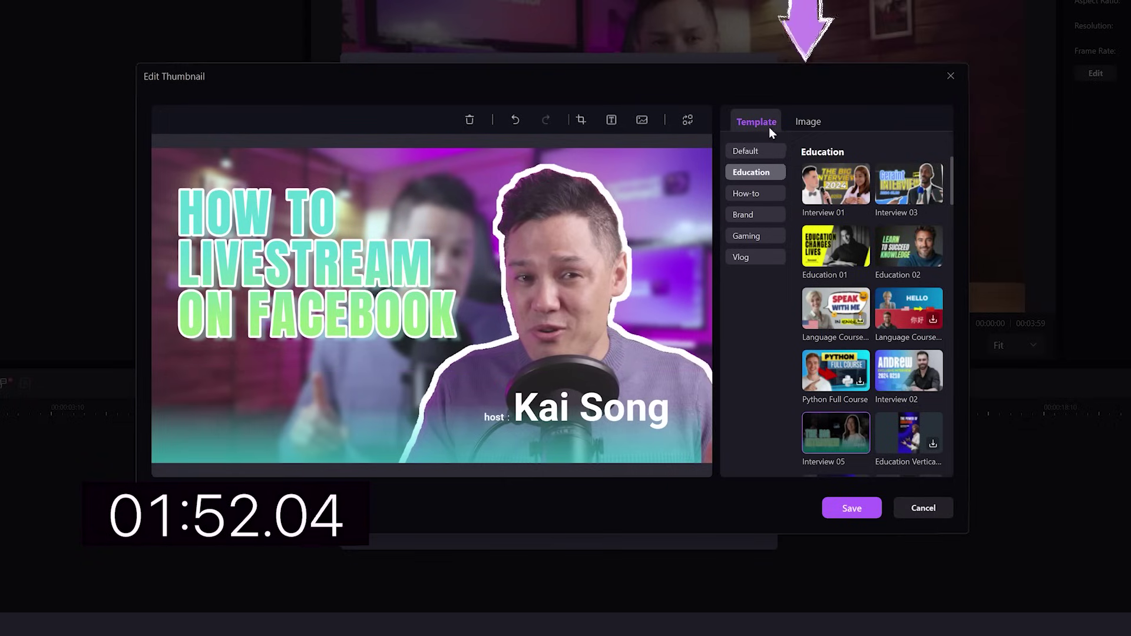
- Give the presenter cut-out's outline a gradient from teal to light blue
left_click(800, 124)
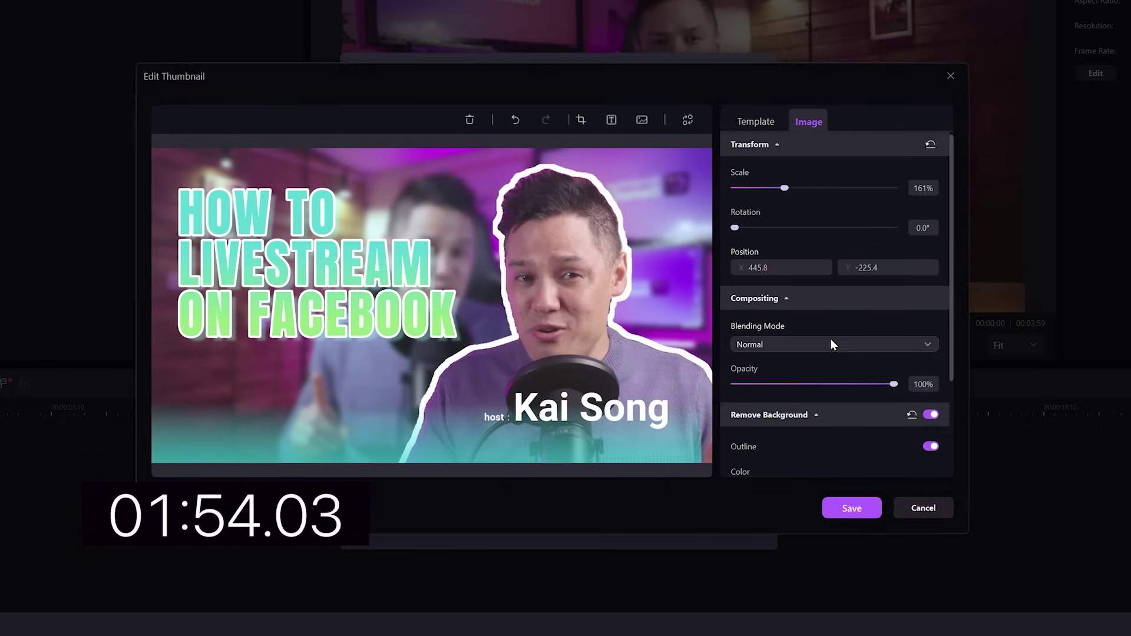
scroll(786, 434, "down", 2)
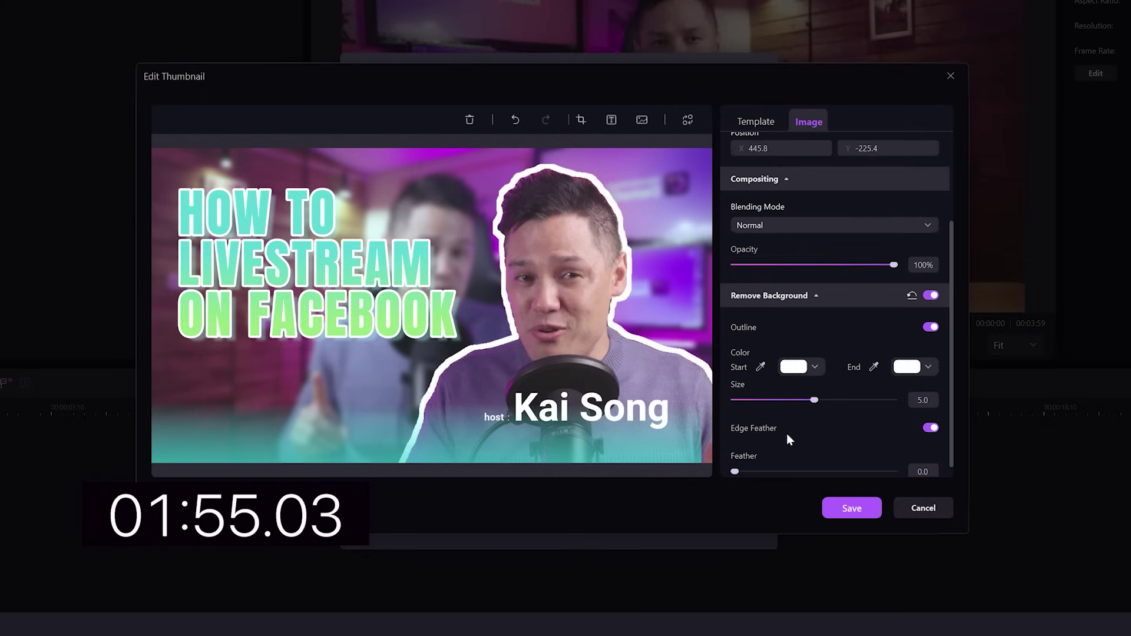
left_click(813, 368)
left_click(900, 420)
left_click(921, 369)
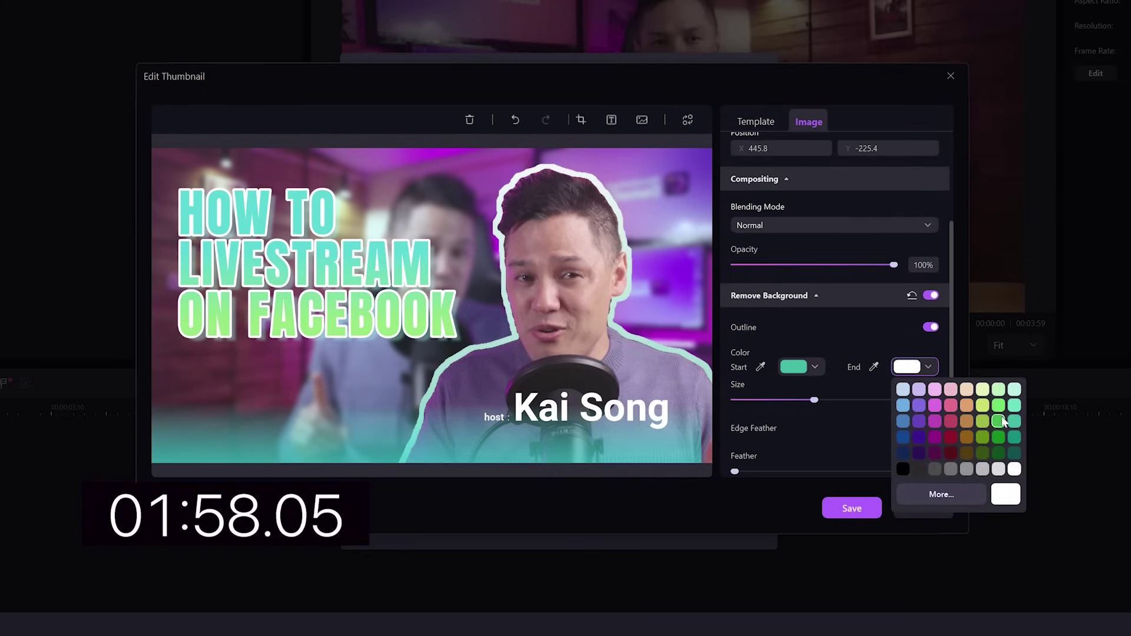
left_click(1014, 453)
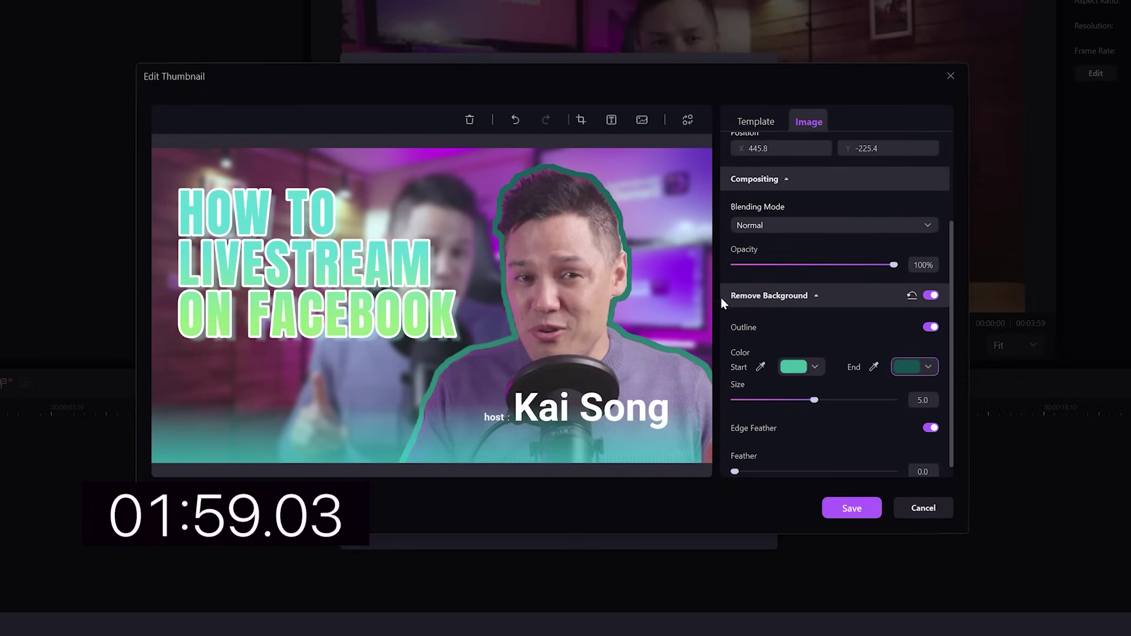
left_click(930, 367)
left_click(893, 423)
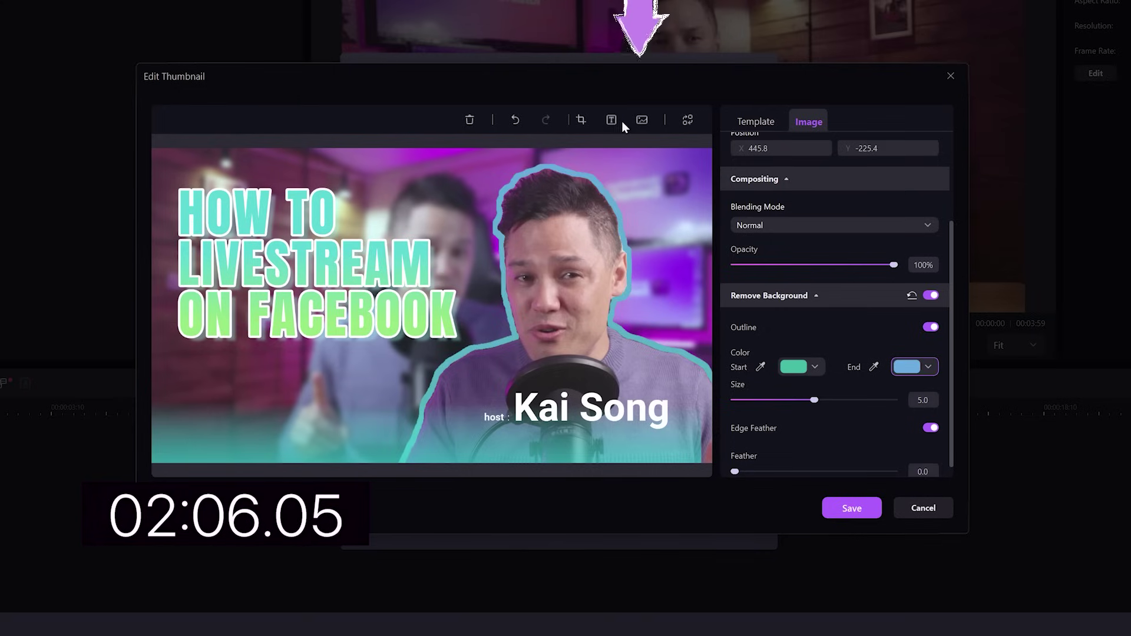
- Add the DemoCreator-square logo, shrink it, and place it at the lower left
left_click(641, 120)
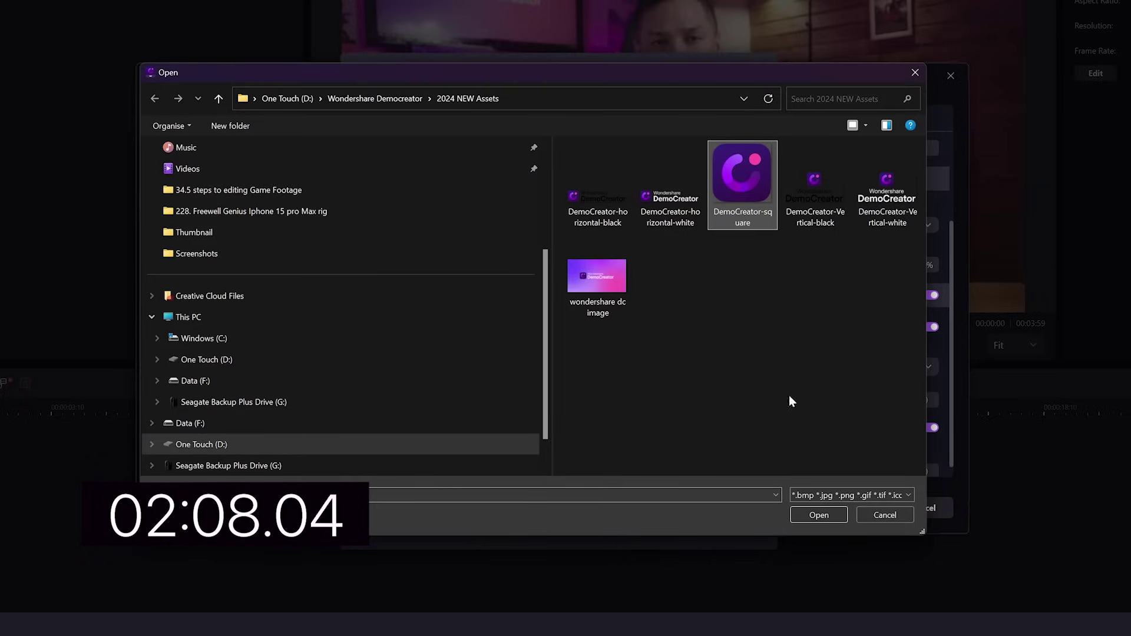
left_click(806, 517)
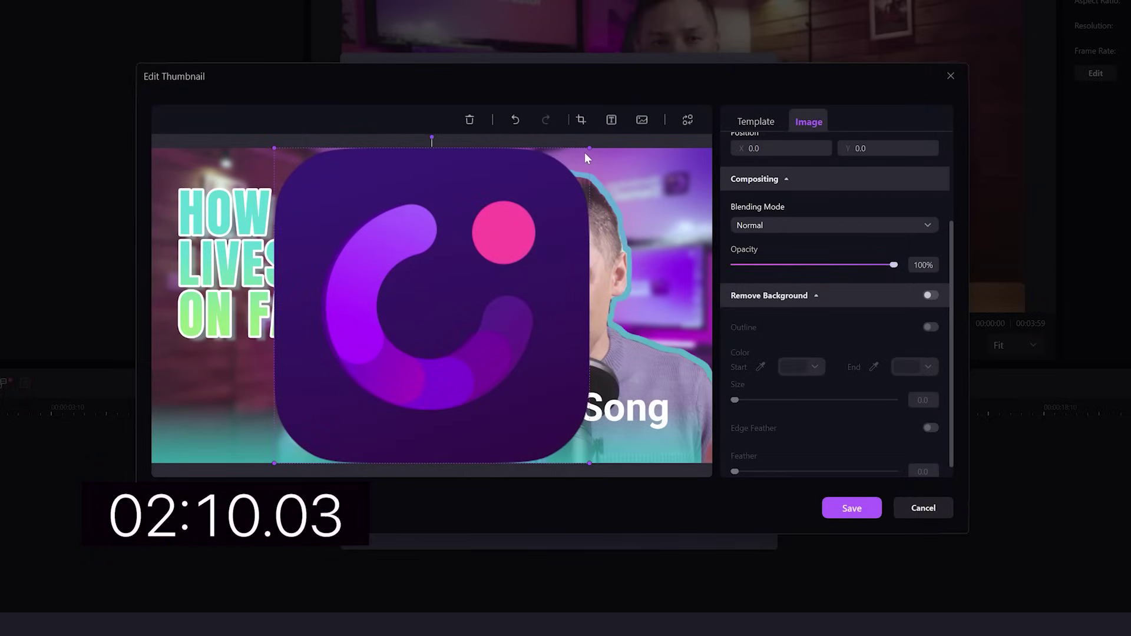
left_click_drag(588, 146, 382, 378)
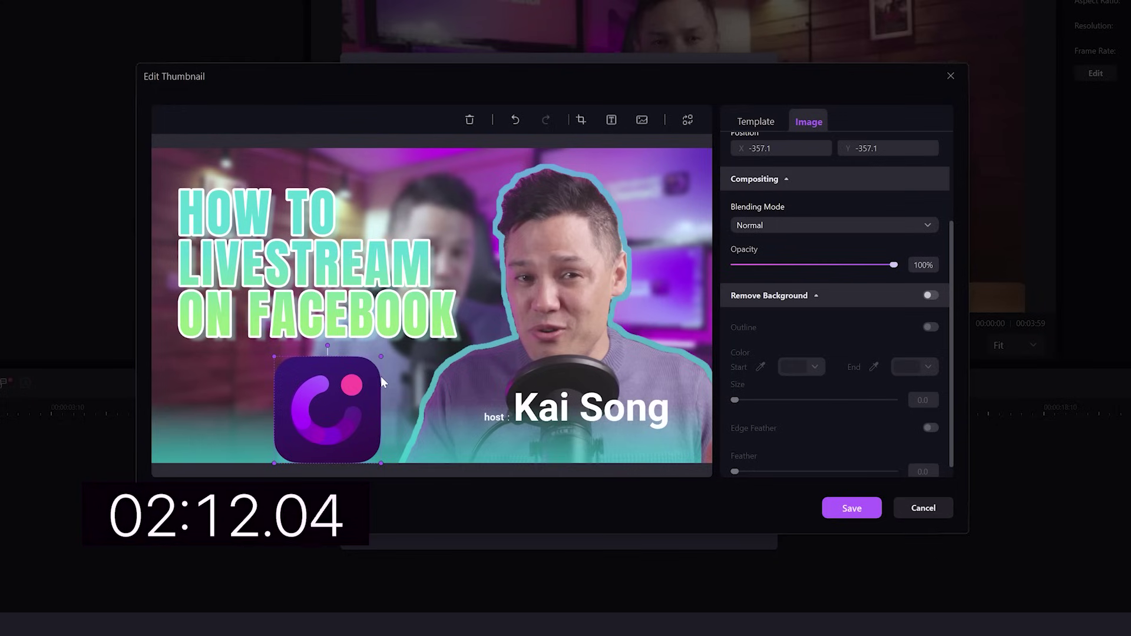
left_click_drag(315, 413, 214, 405)
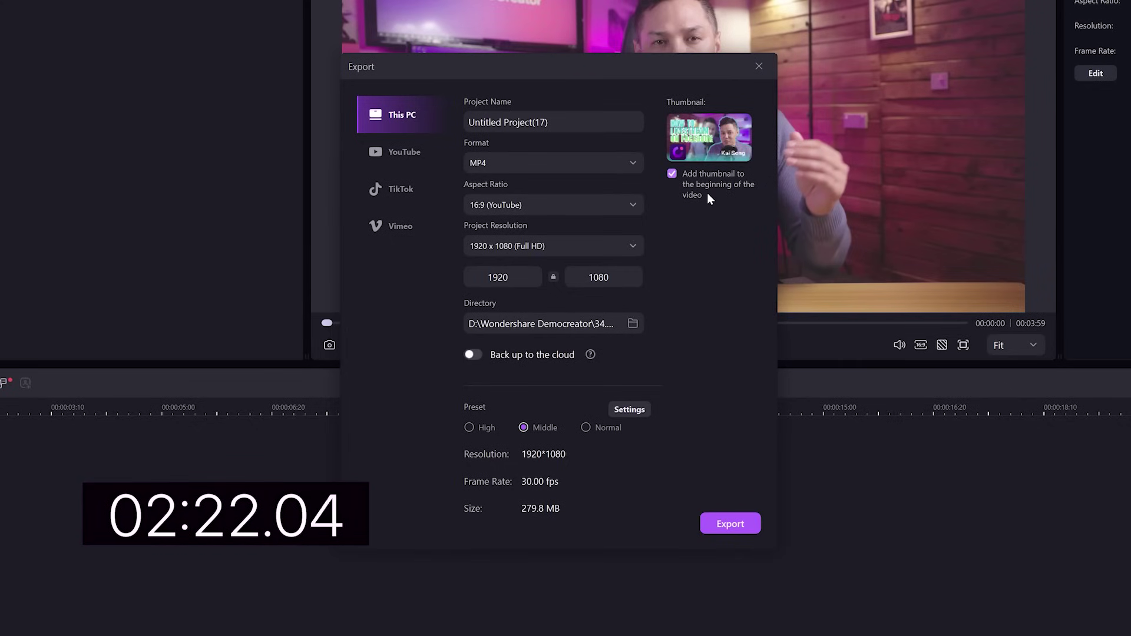
- Export Untitled Project(17).mp4 with the thumbnail added at the beginning
left_click(732, 529)
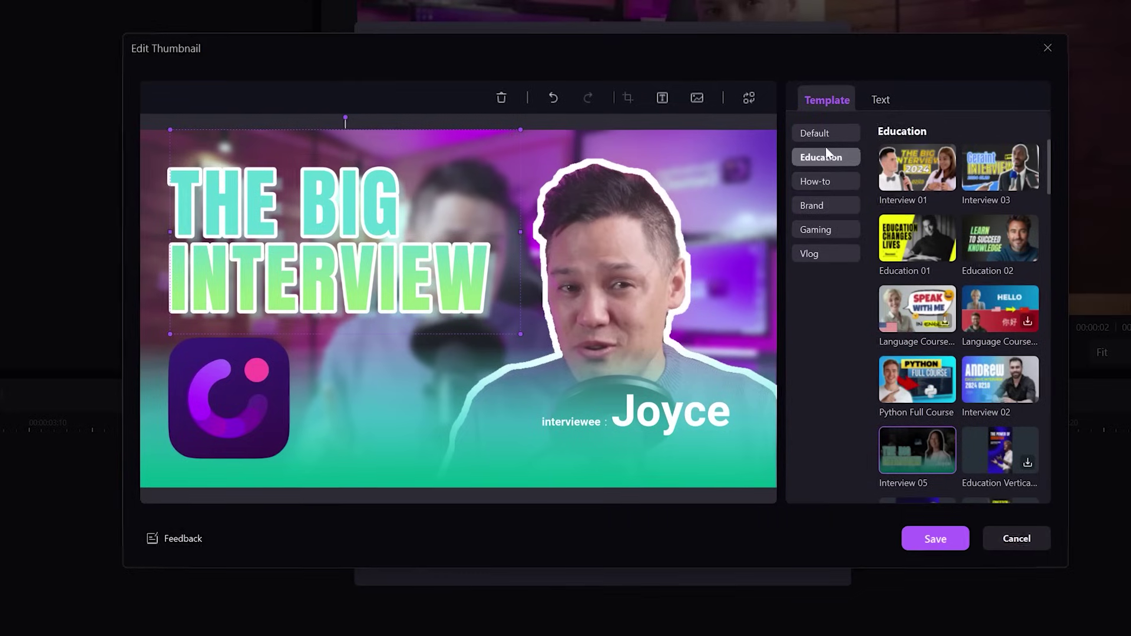
- Browse the Default, Education, How-to, Brand and Gaming template categories
left_click(843, 135)
left_click(847, 156)
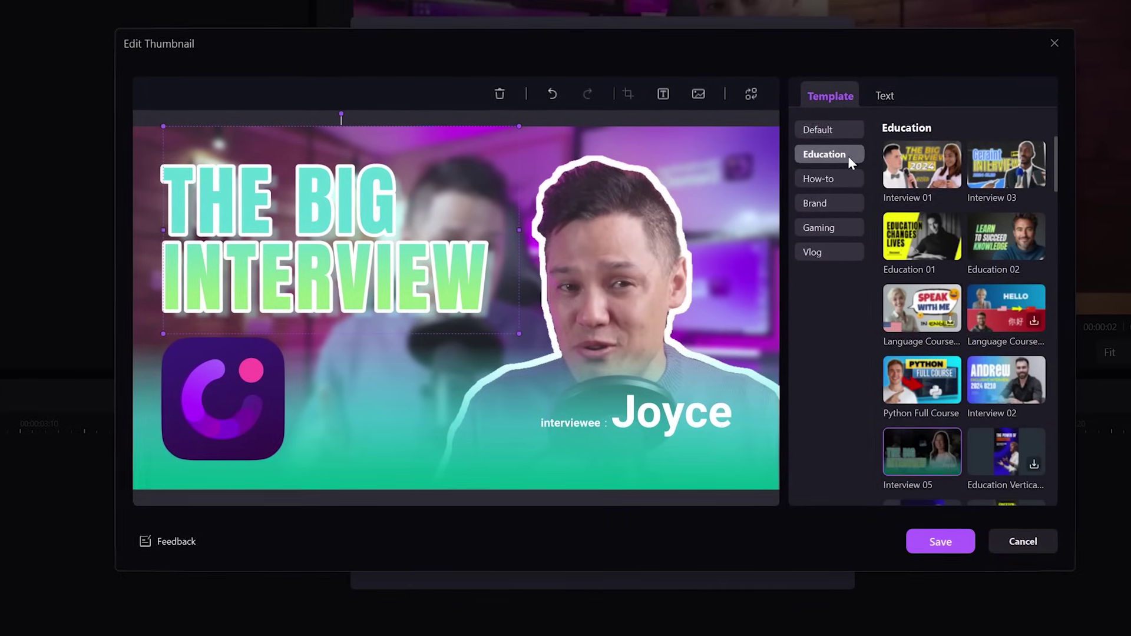
left_click(847, 176)
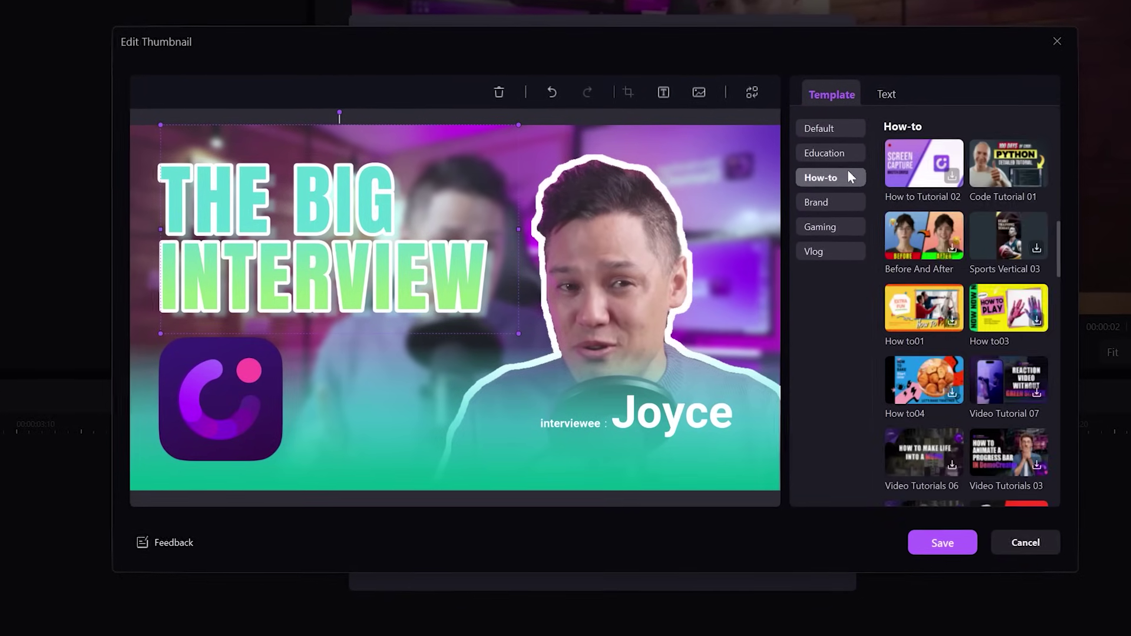
left_click(847, 202)
left_click(846, 227)
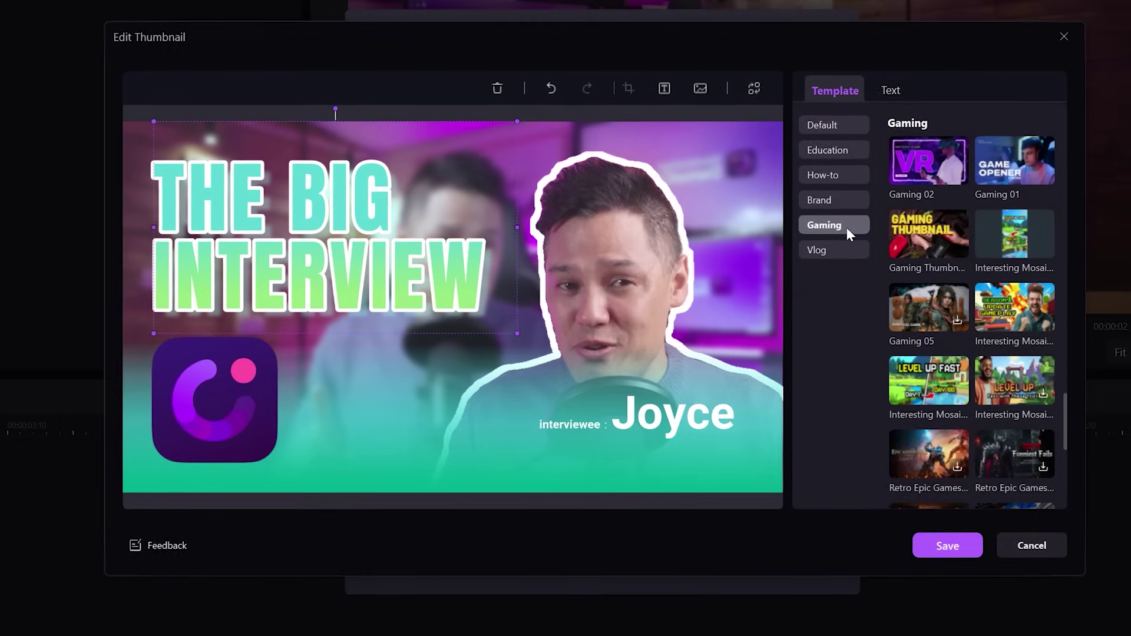